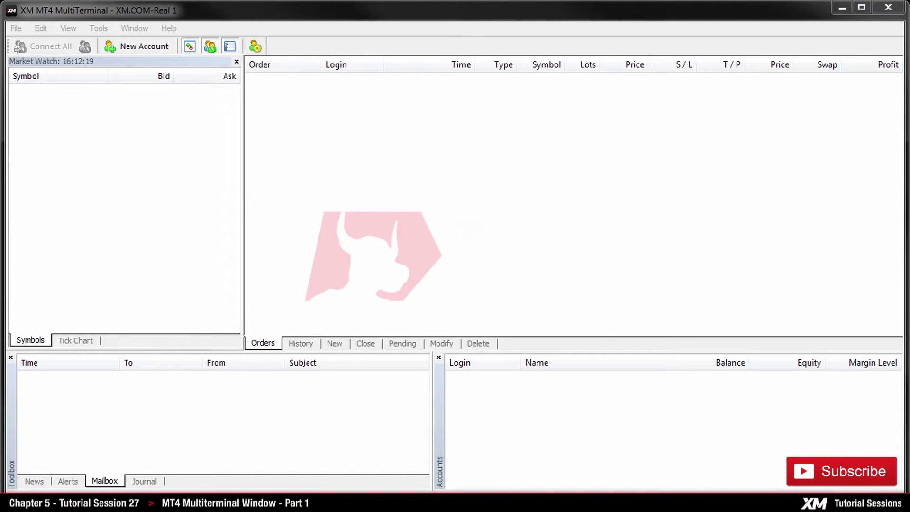
Open the New Account form for XM.COM-Real 1, then close it without adding an account
left_click(136, 46)
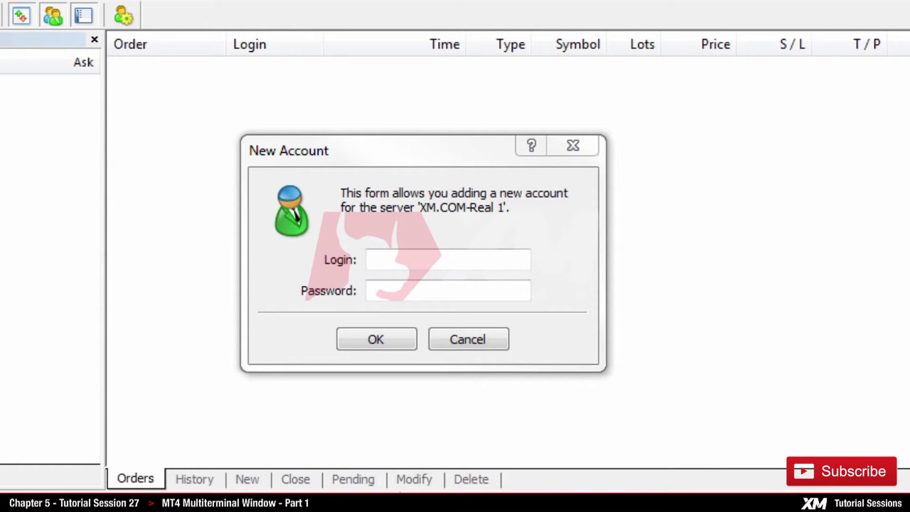
left_click(565, 151)
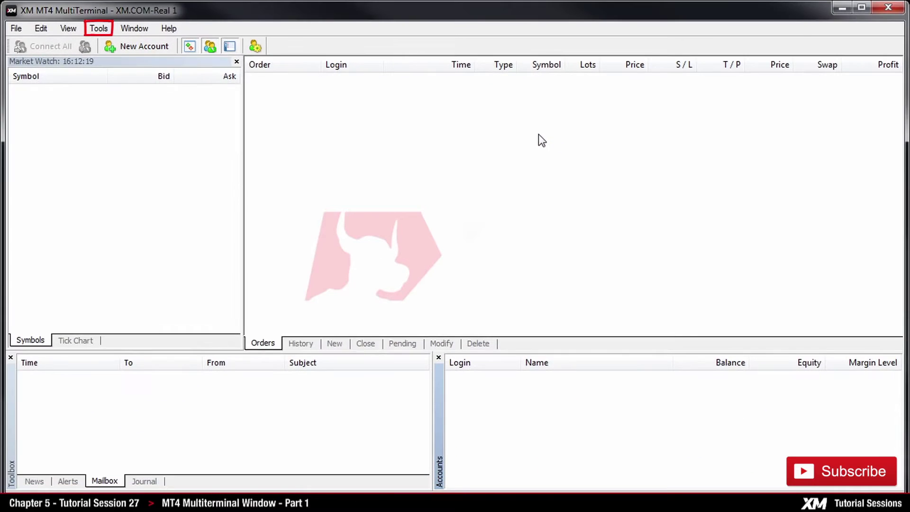
Change the terminal's server from XM.COM-Real 1 to XM.COM-Demo in Options and apply it
left_click(98, 28)
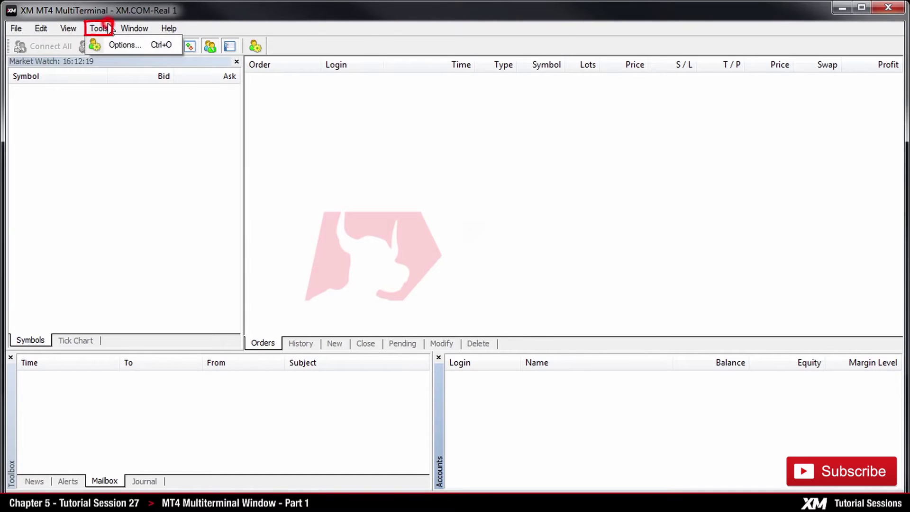
left_click(135, 43)
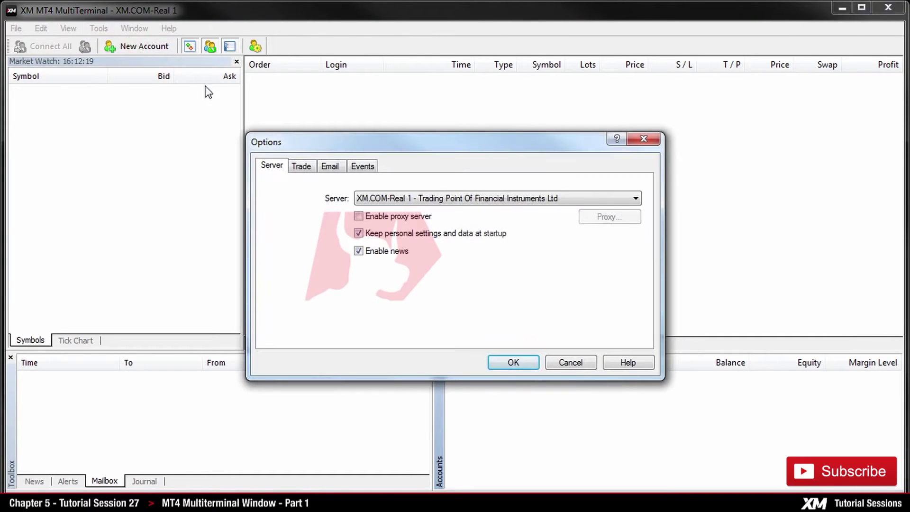
left_click(640, 139)
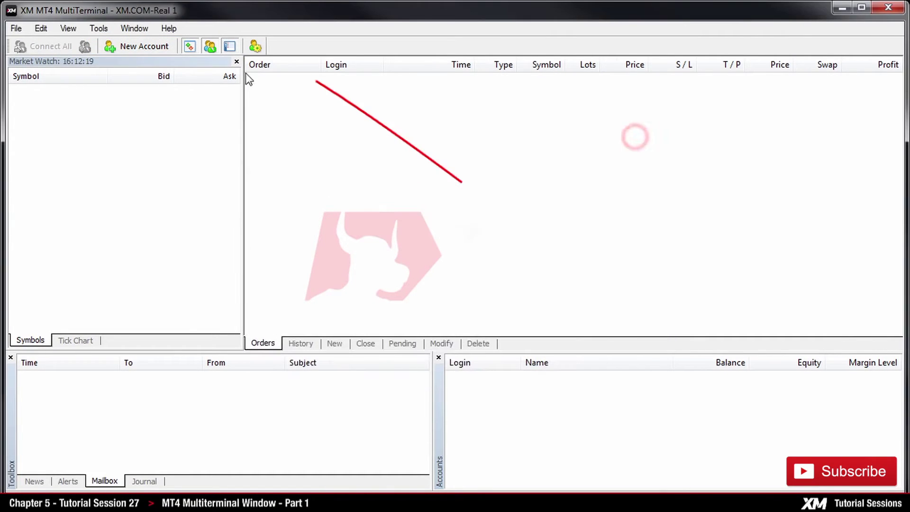
left_click(255, 46)
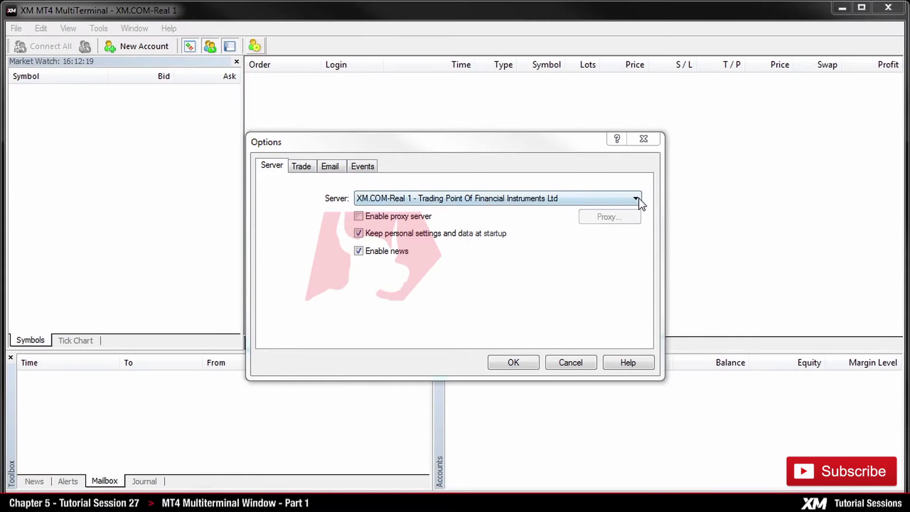
left_click(636, 198)
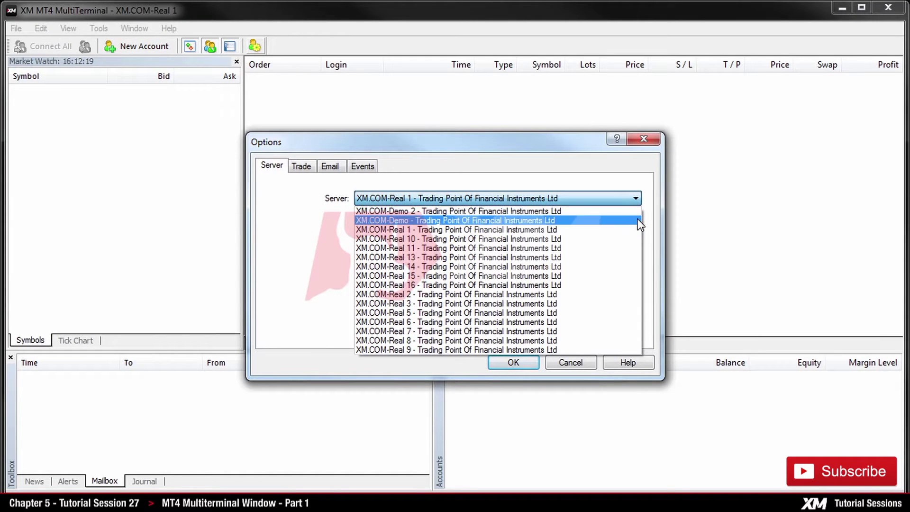
left_click(638, 221)
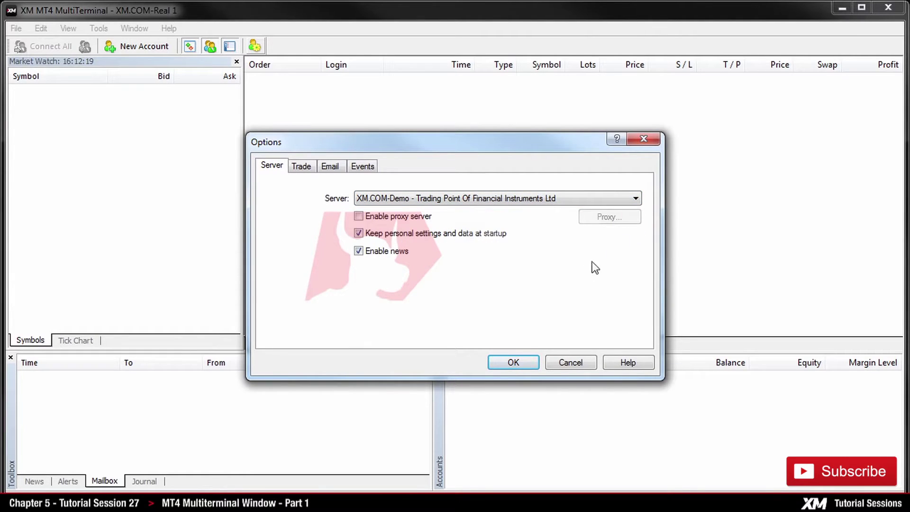
left_click(522, 366)
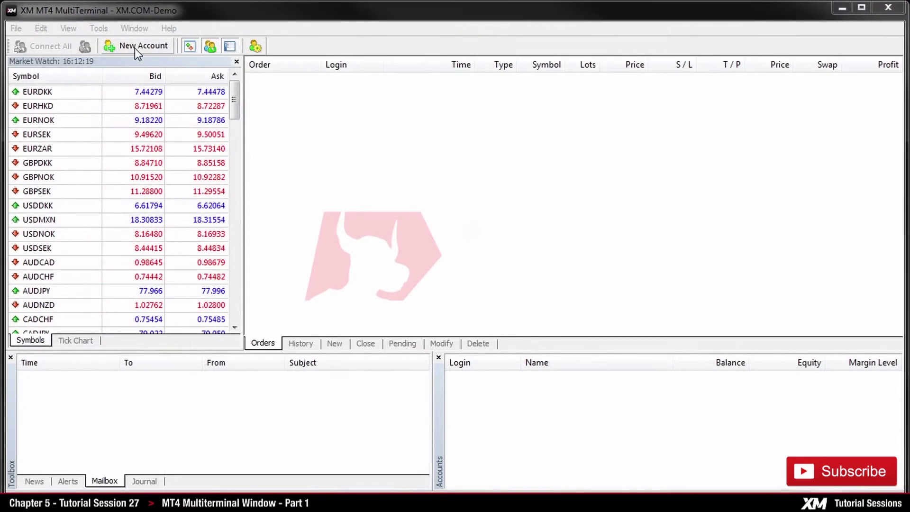
Add both demo accounts, entering the second's login and pasting its password, each with 100 000.00 balance
left_click(137, 47)
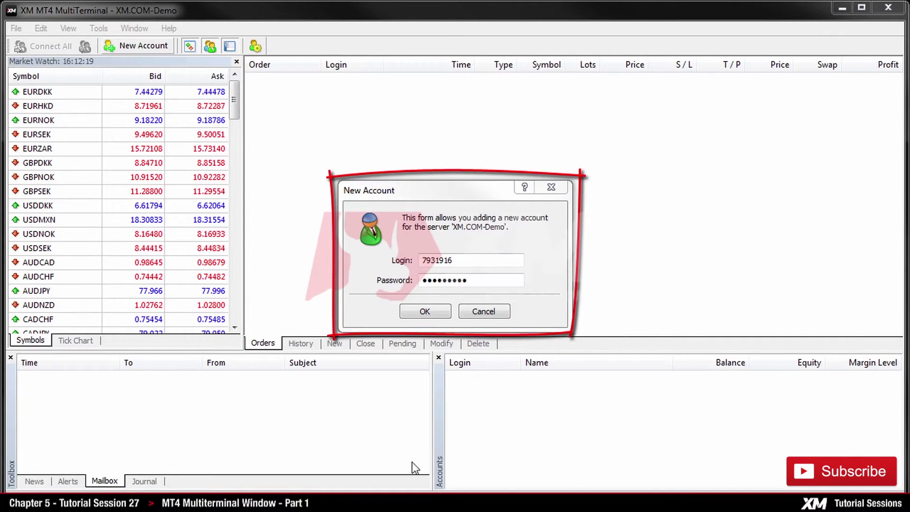
left_click(439, 315)
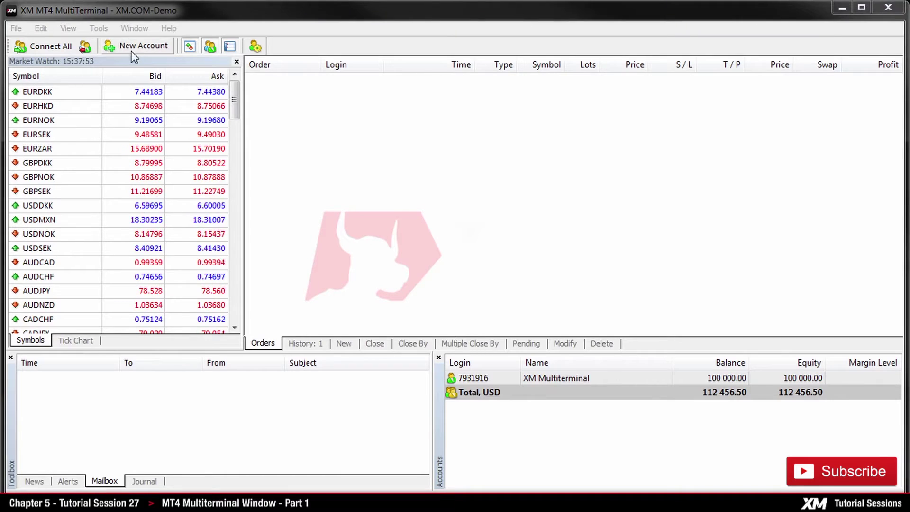
left_click(134, 47)
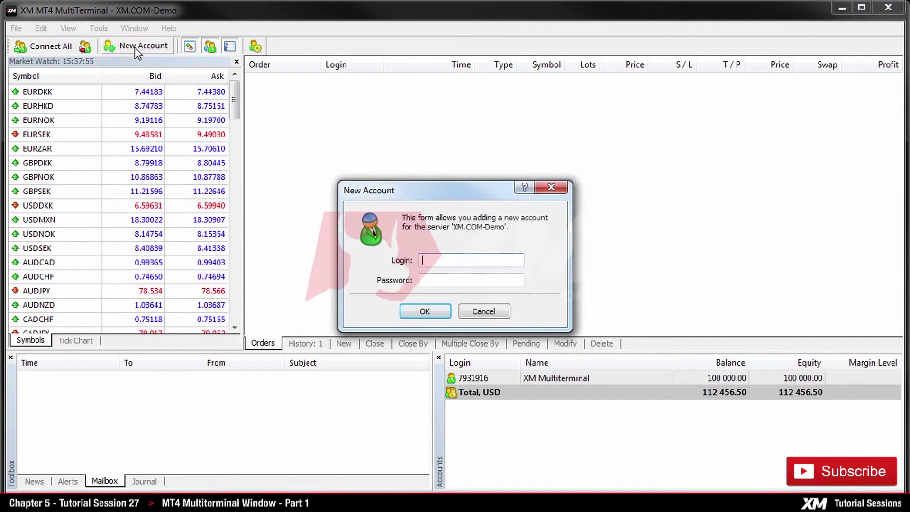
left_click(235, 245)
left_click(428, 261)
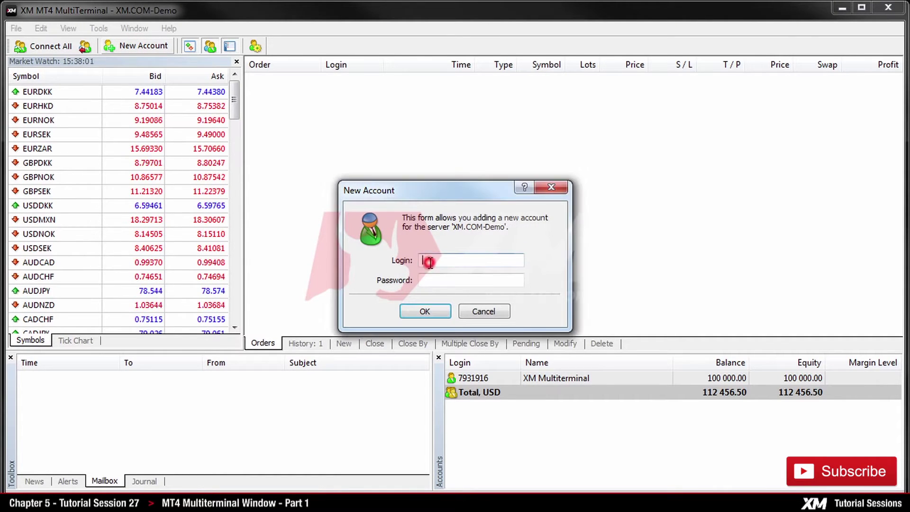
type("7931928")
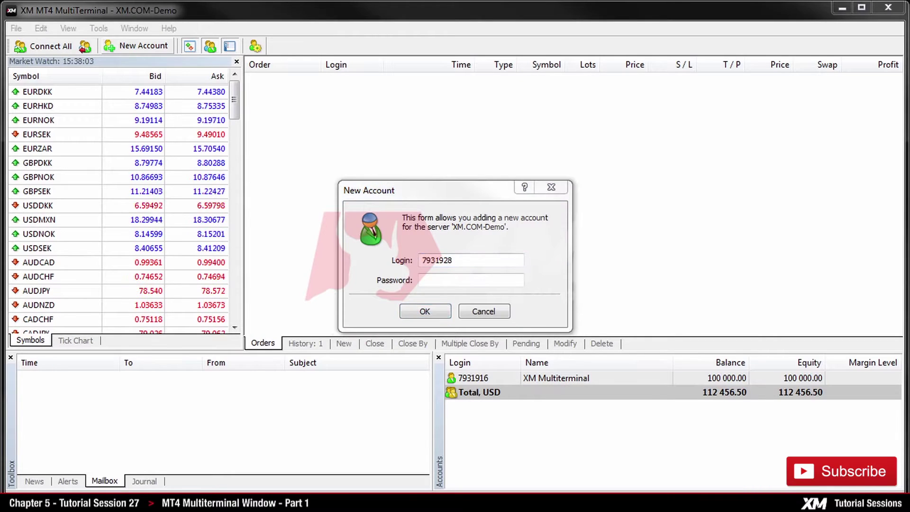
left_click(452, 281)
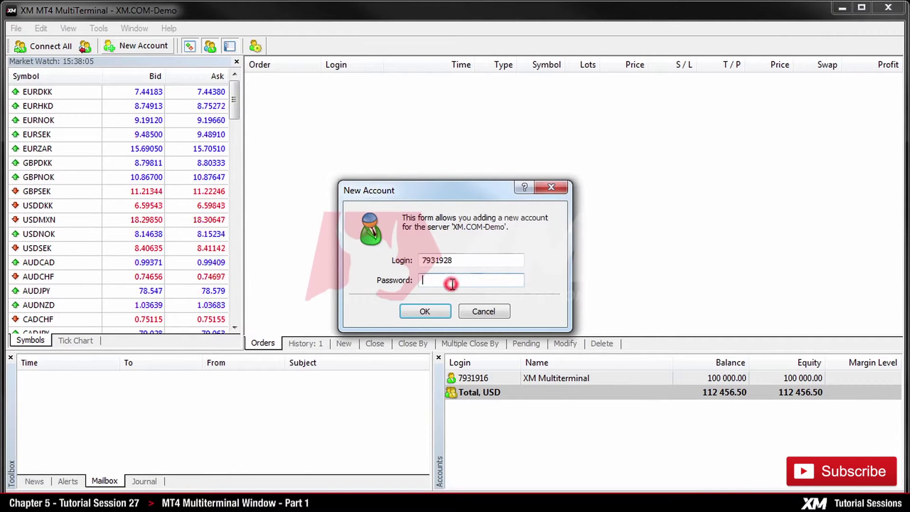
key("ctrl+v")
left_click(425, 309)
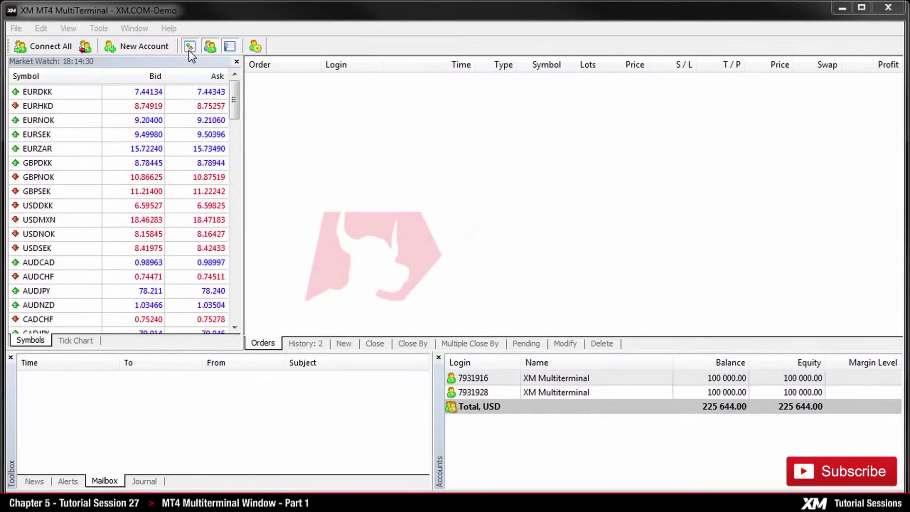
Hide and restore the Market Watch, Accounts and Toolbox panels, then open the Options dialog
left_click(189, 47)
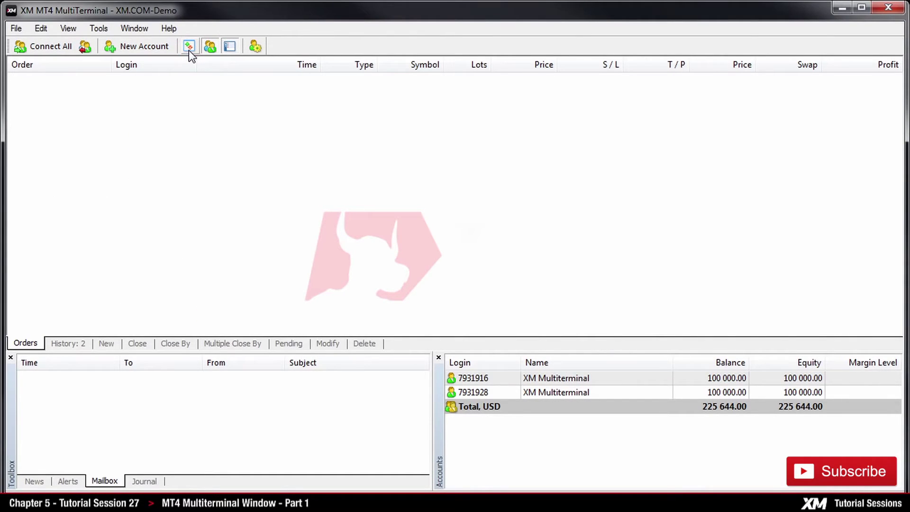
left_click(189, 51)
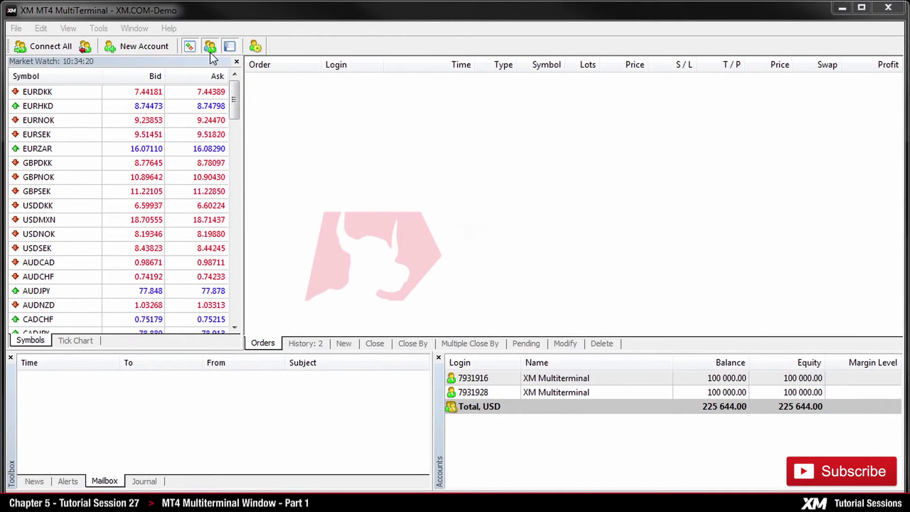
left_click(210, 52)
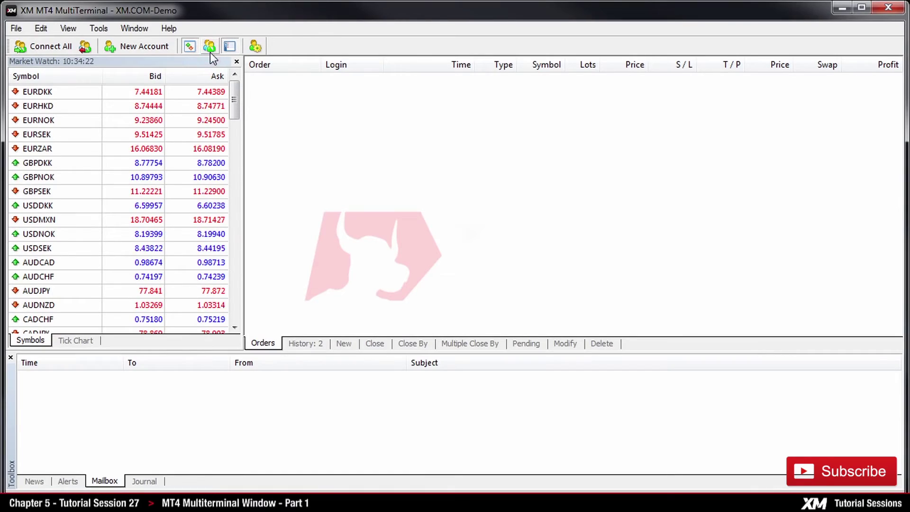
left_click(210, 50)
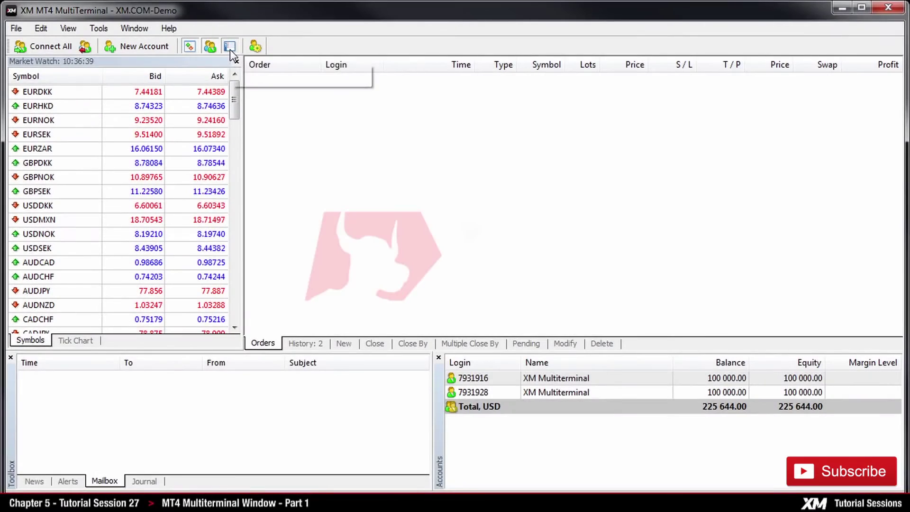
left_click(229, 49)
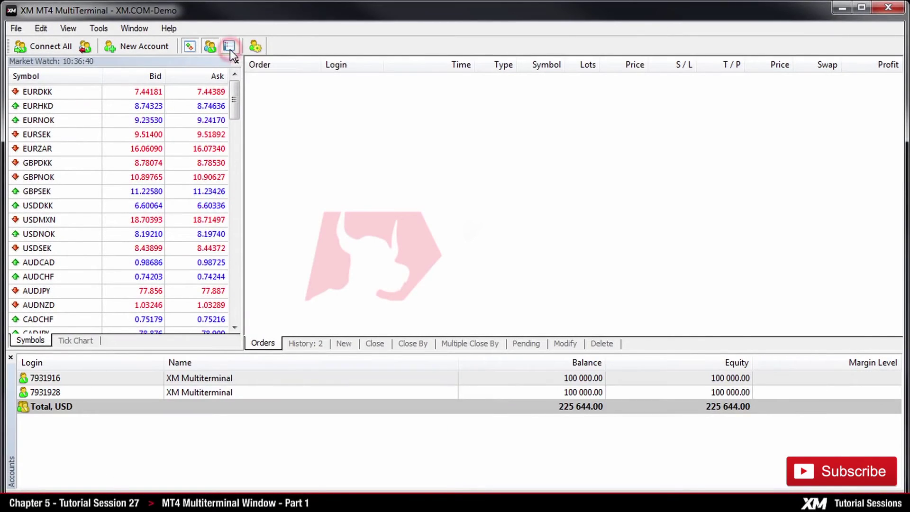
left_click(230, 49)
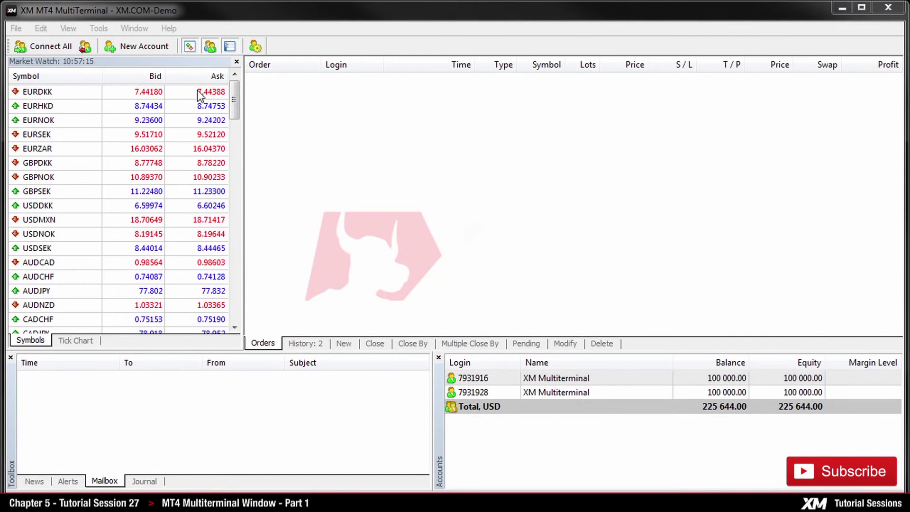
left_click(256, 46)
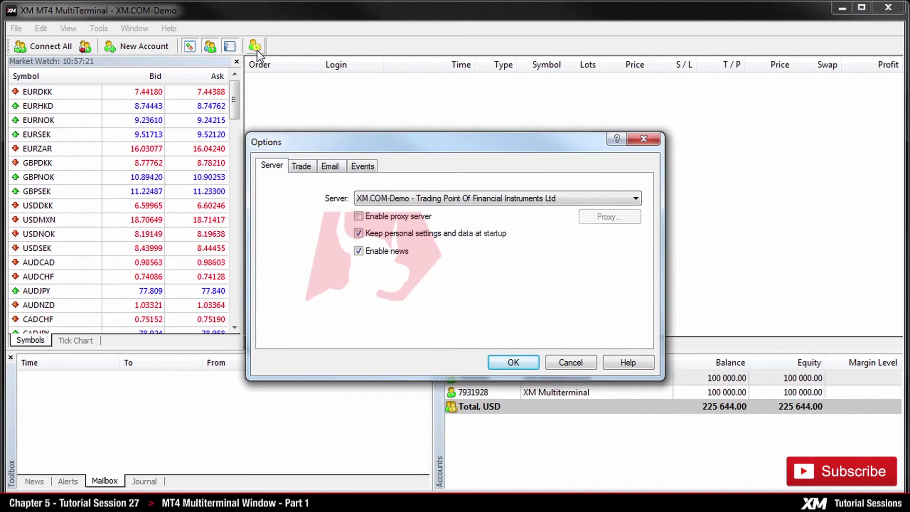
Review the Trade tab settings in Options, which use Last used defaults
left_click(303, 166)
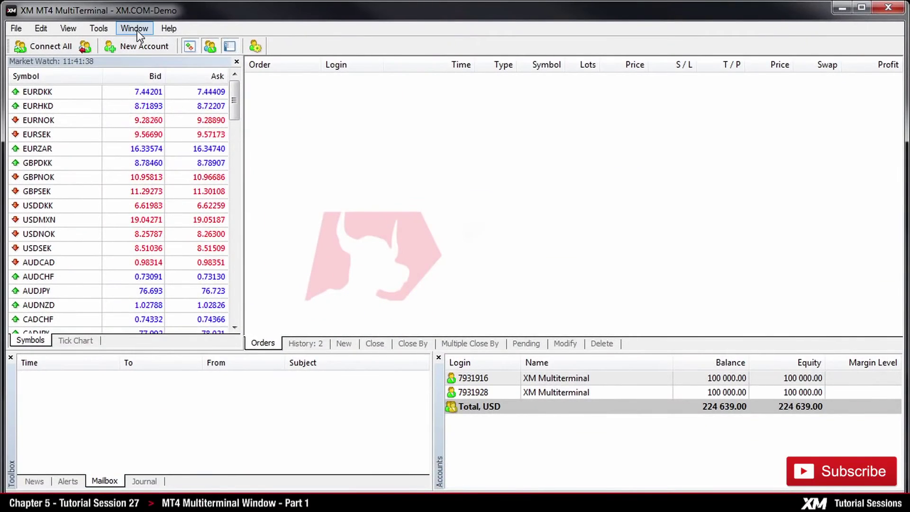
Start an EURDKK New Order for both accounts with lots as total volume for each order (10.00 each)
left_click(136, 29)
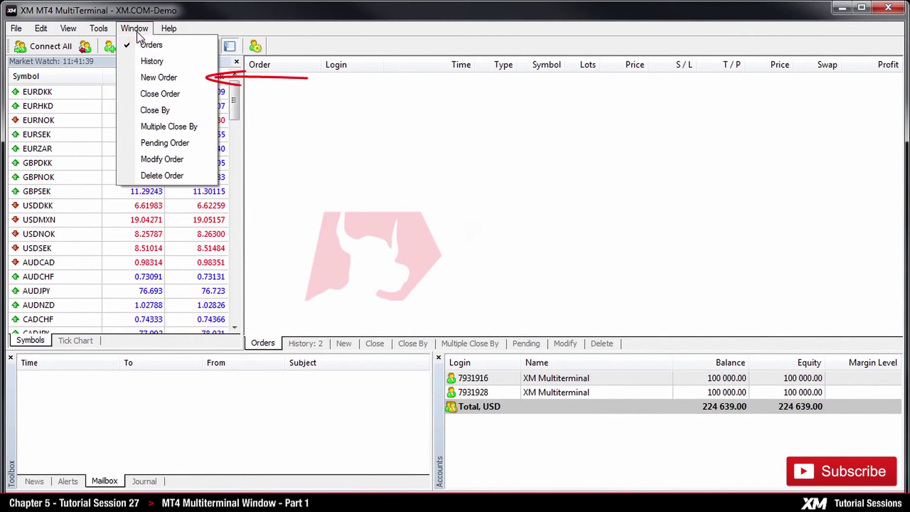
left_click(206, 79)
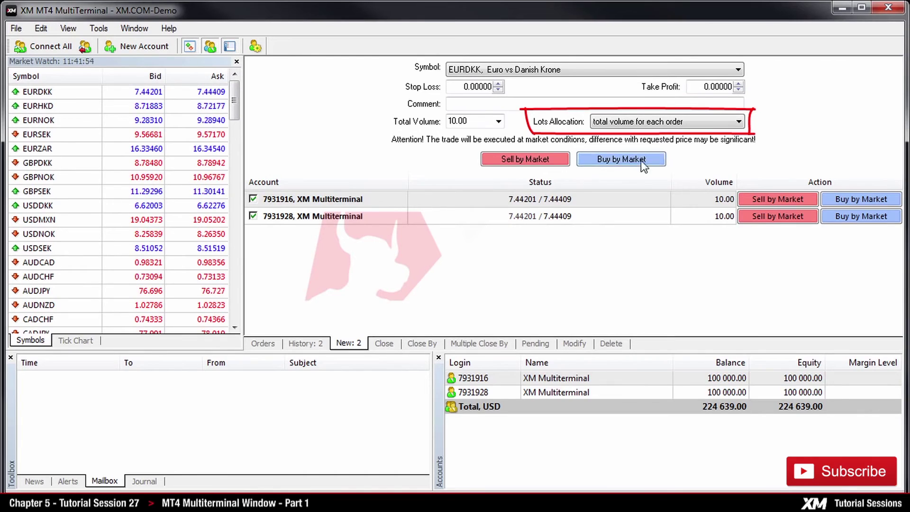
left_click(715, 123)
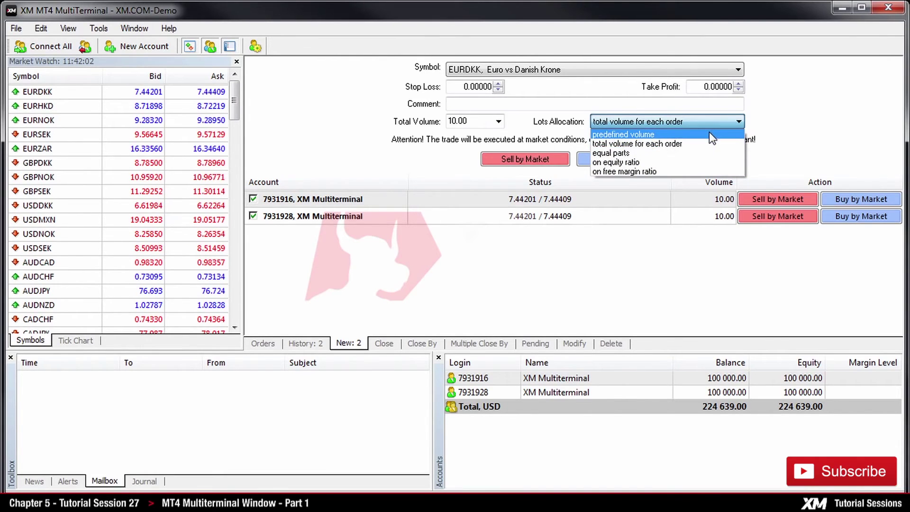
left_click(709, 134)
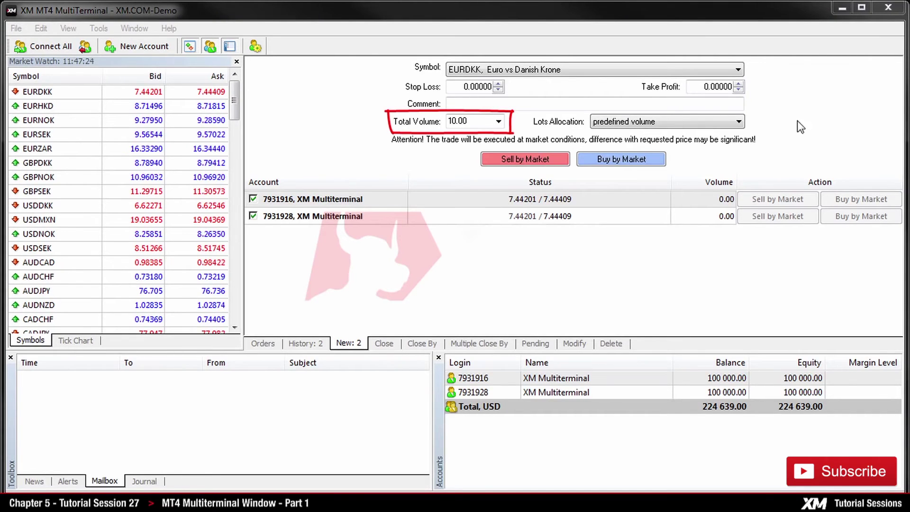
left_click(740, 122)
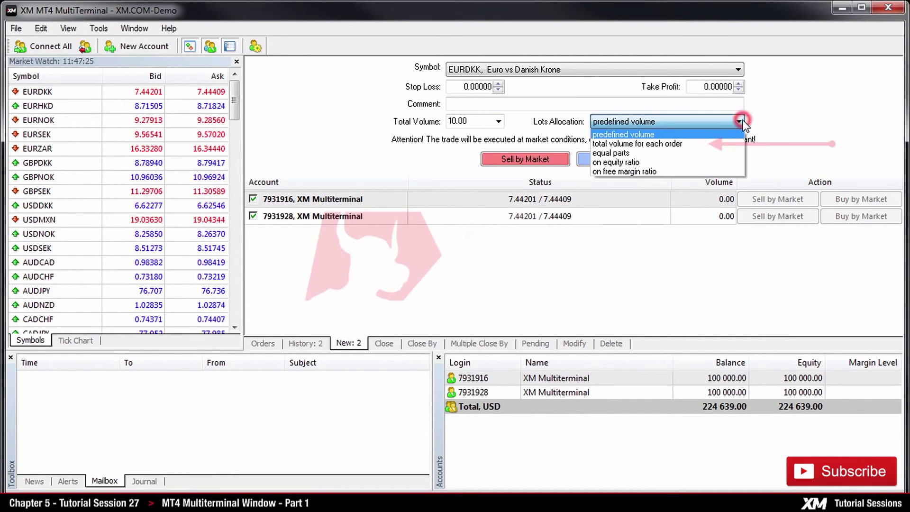
left_click(738, 145)
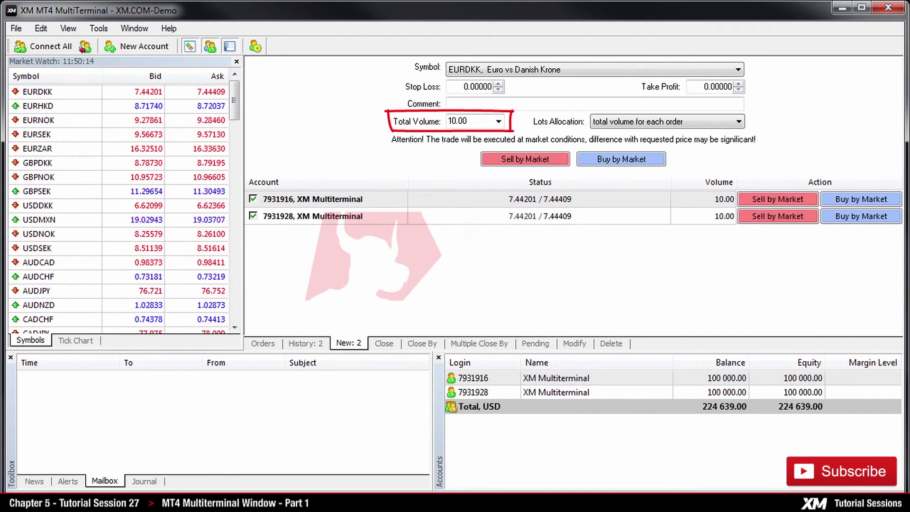
Try equal parts and equity ratio lots allocation, settling on free margin ratio at 5.00 lots each
left_click(739, 122)
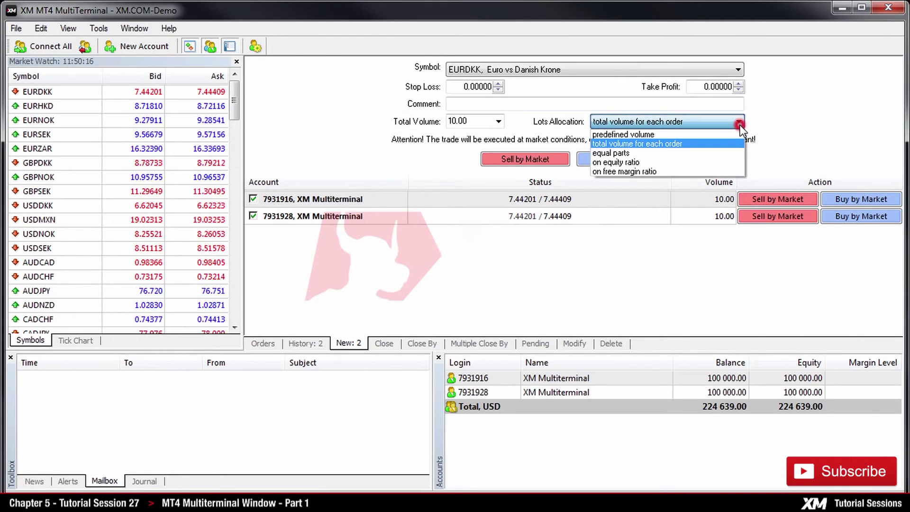
left_click(738, 149)
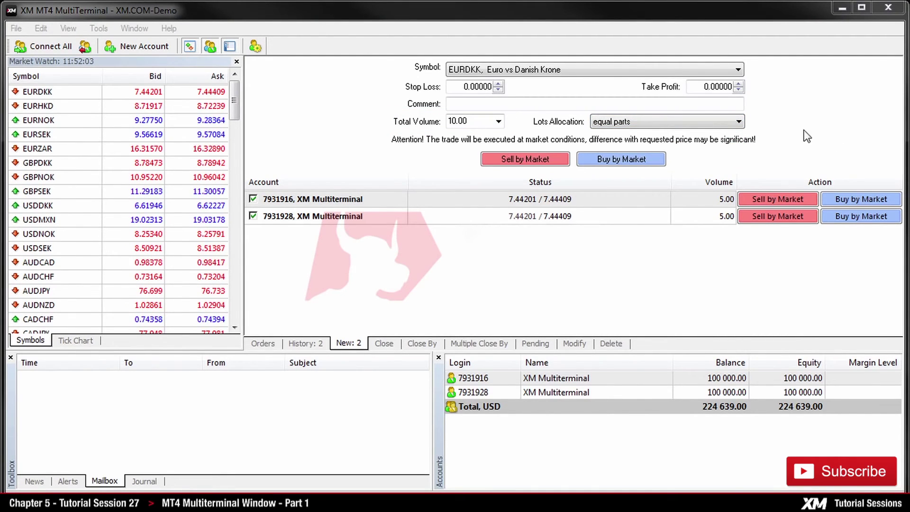
left_click(740, 121)
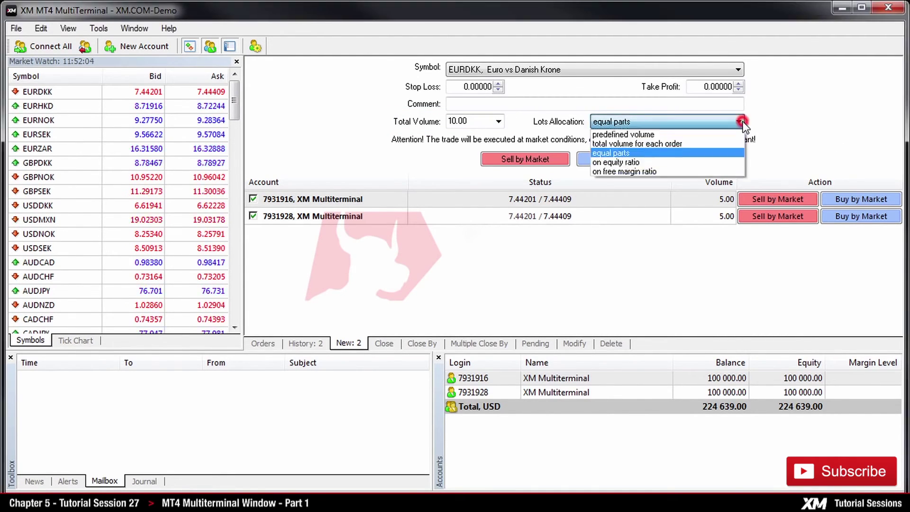
left_click(735, 162)
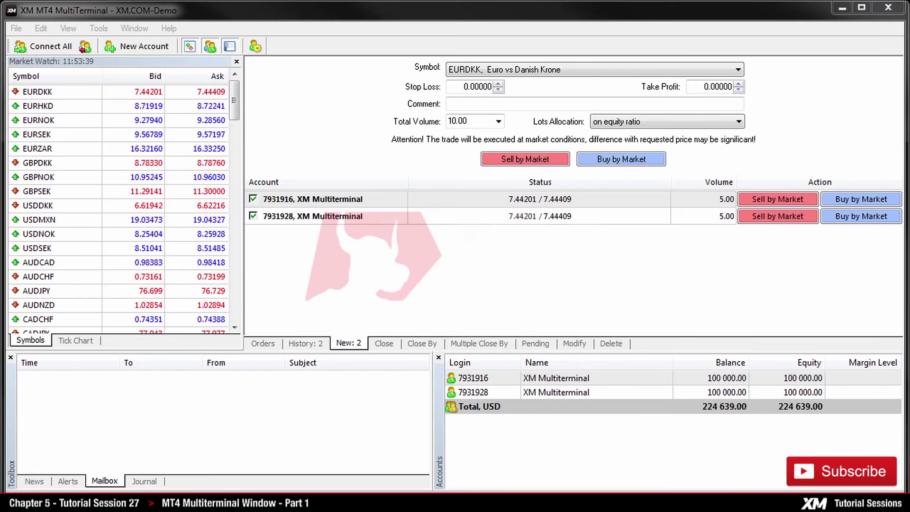
left_click(742, 121)
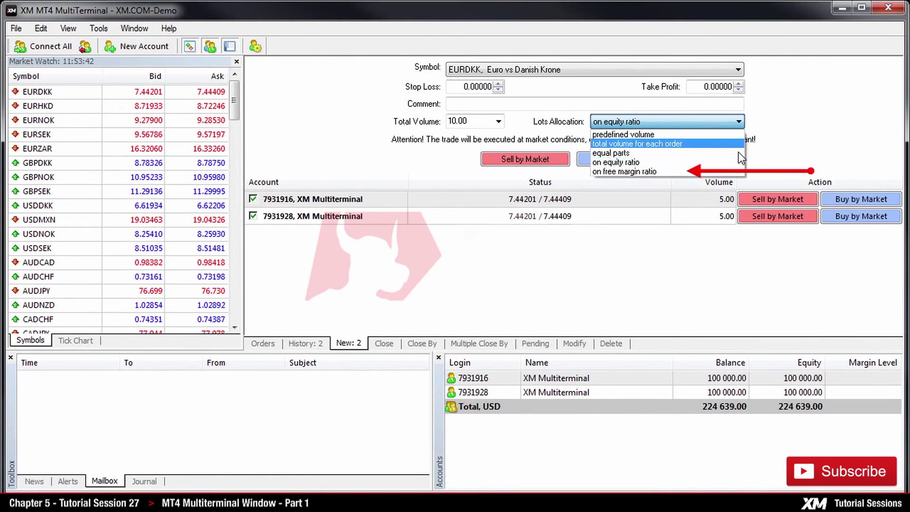
left_click(737, 172)
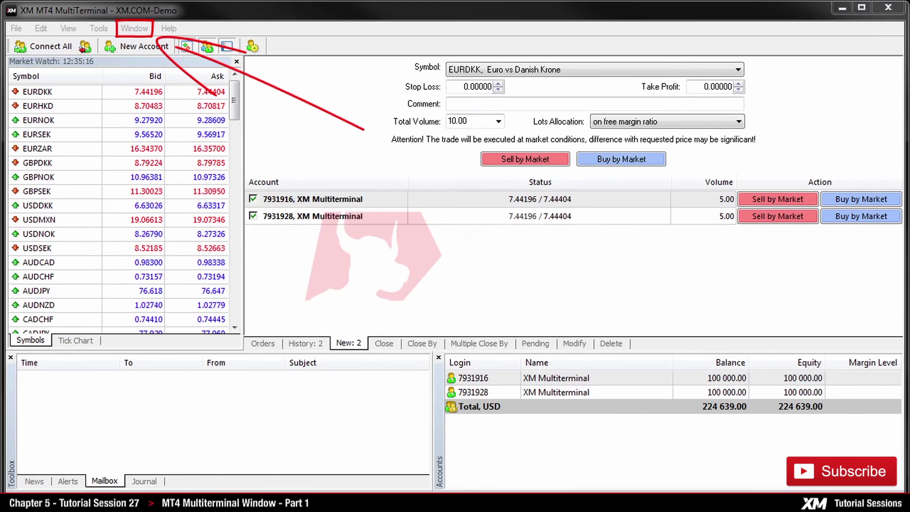
left_click(140, 28)
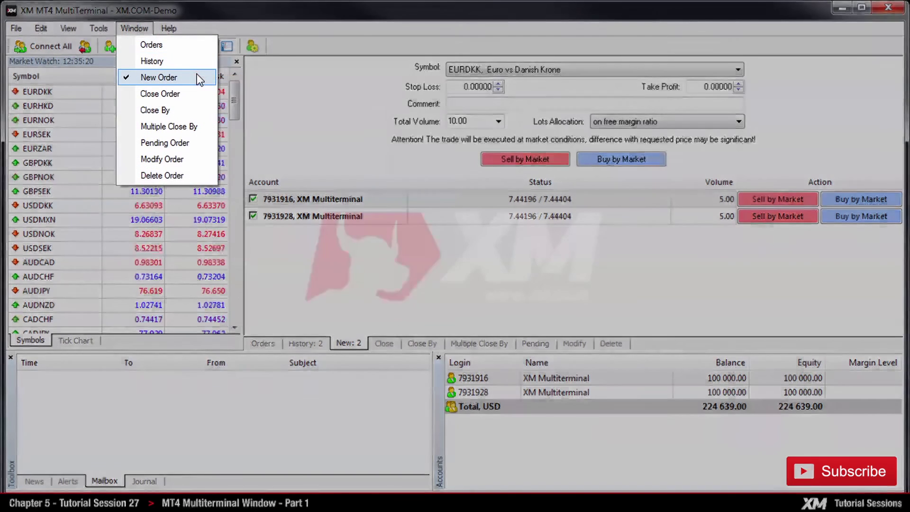